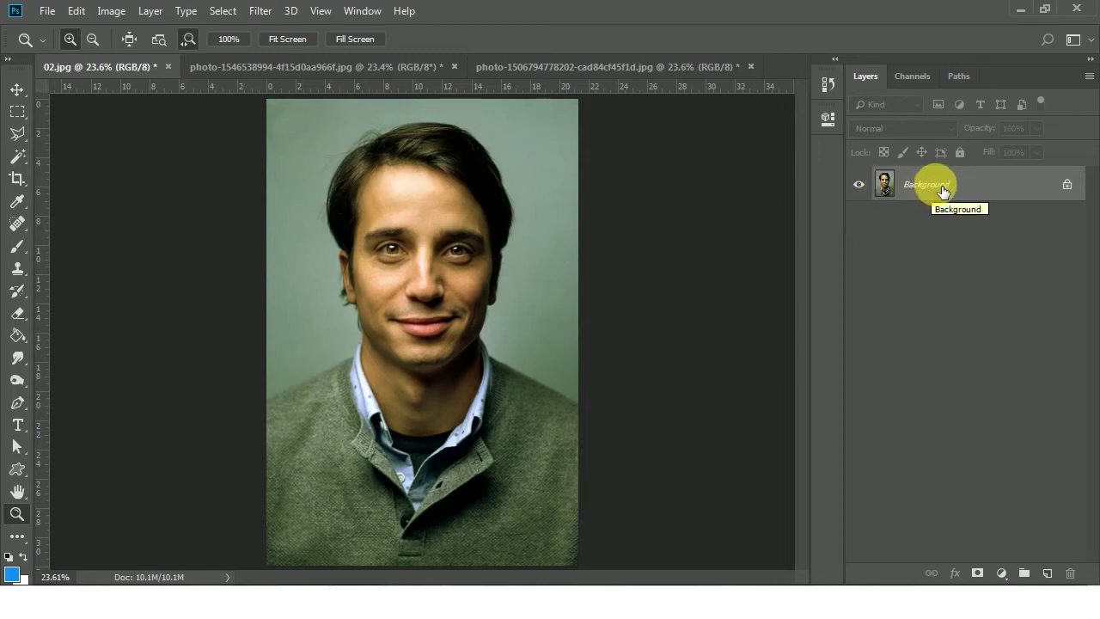
Duplicate the man's portrait to Layer 1 and add a Curves adjustment layer.
key(ctrl+j)
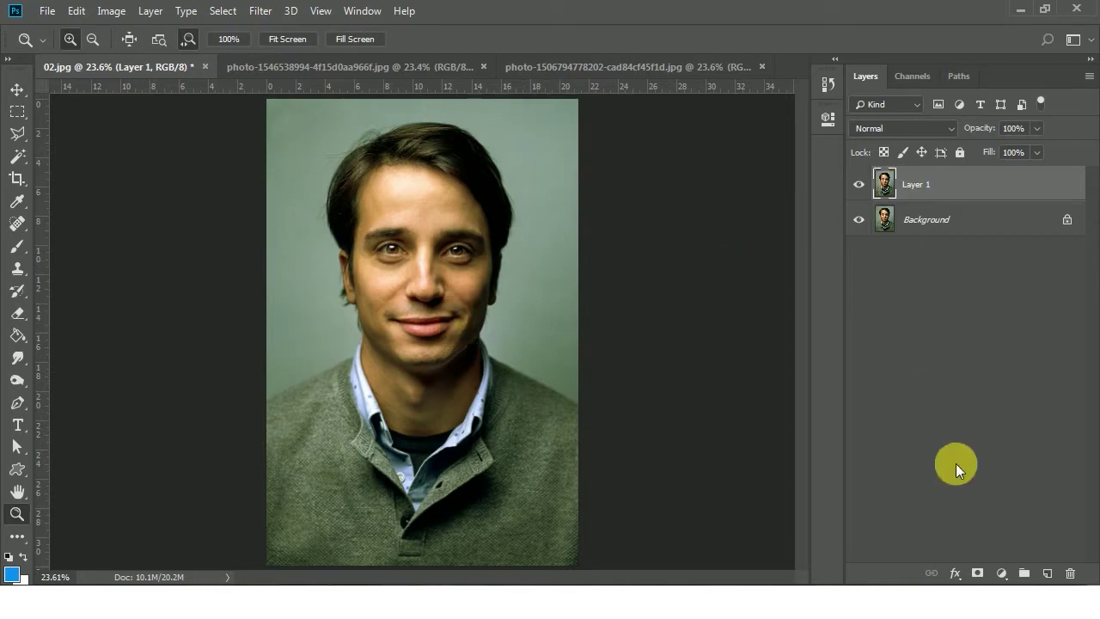
click(1003, 574)
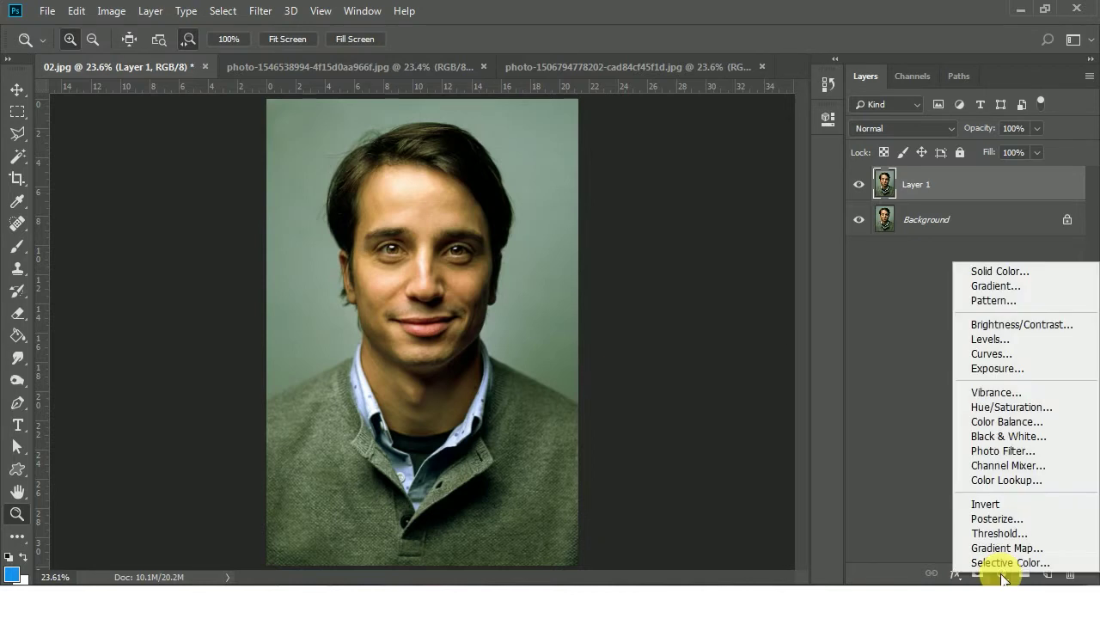
click(997, 353)
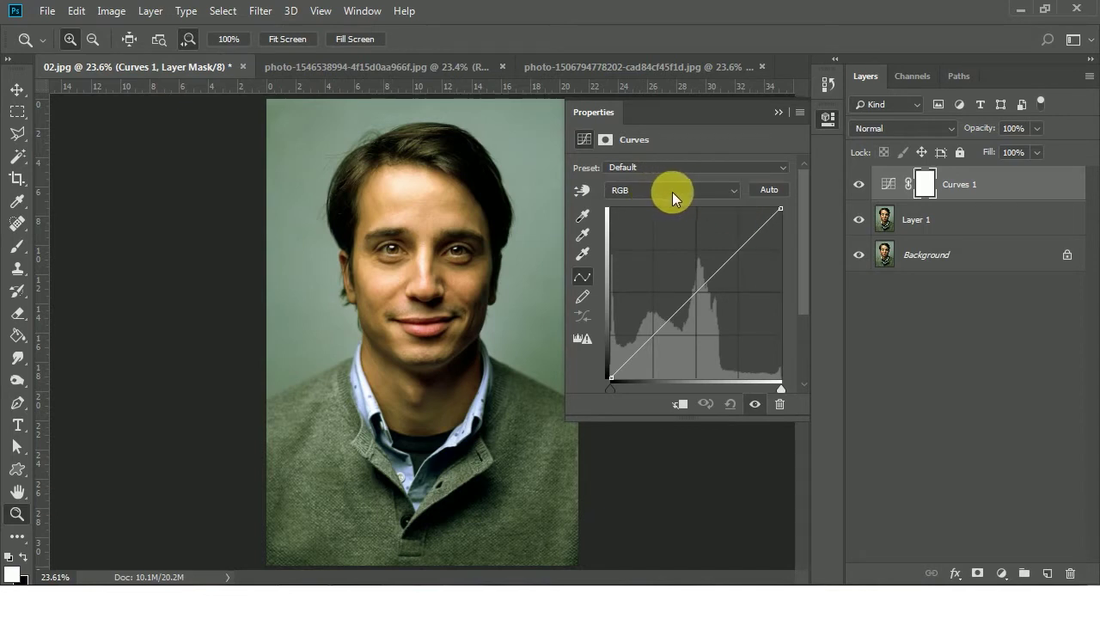
Switch the Curves 1 adjustment to the Blue channel and place a midpoint on the curve.
click(720, 188)
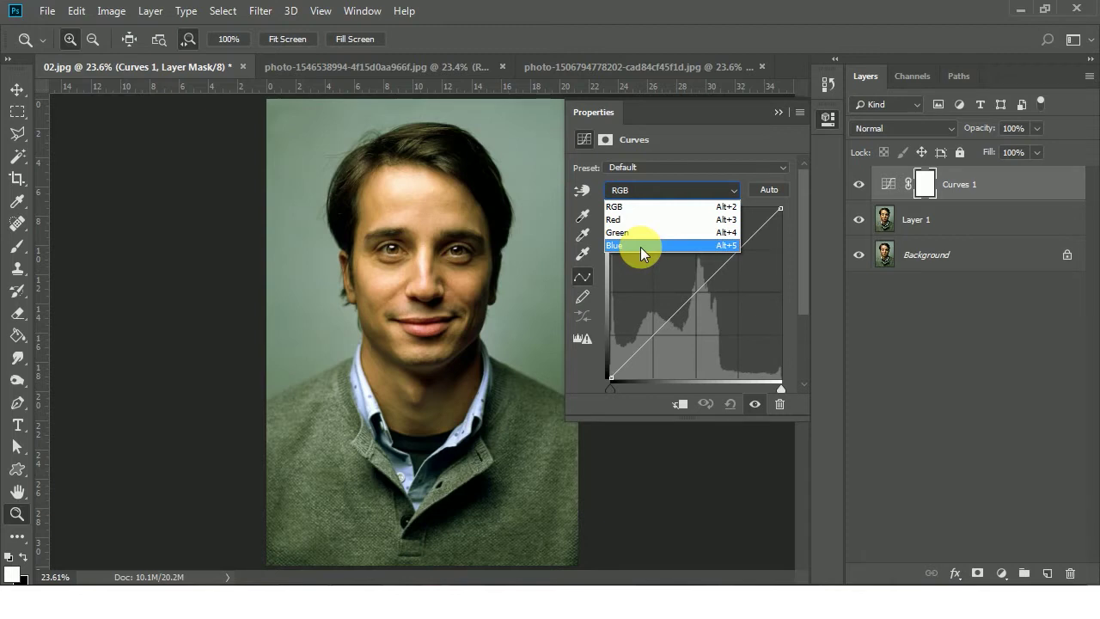
click(640, 246)
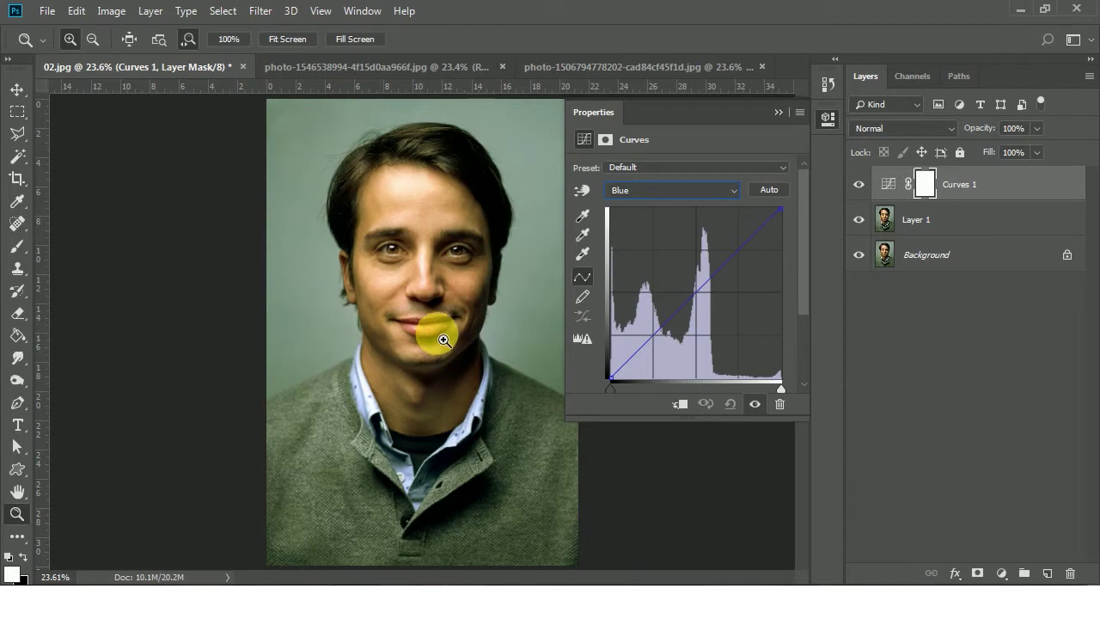
click(704, 300)
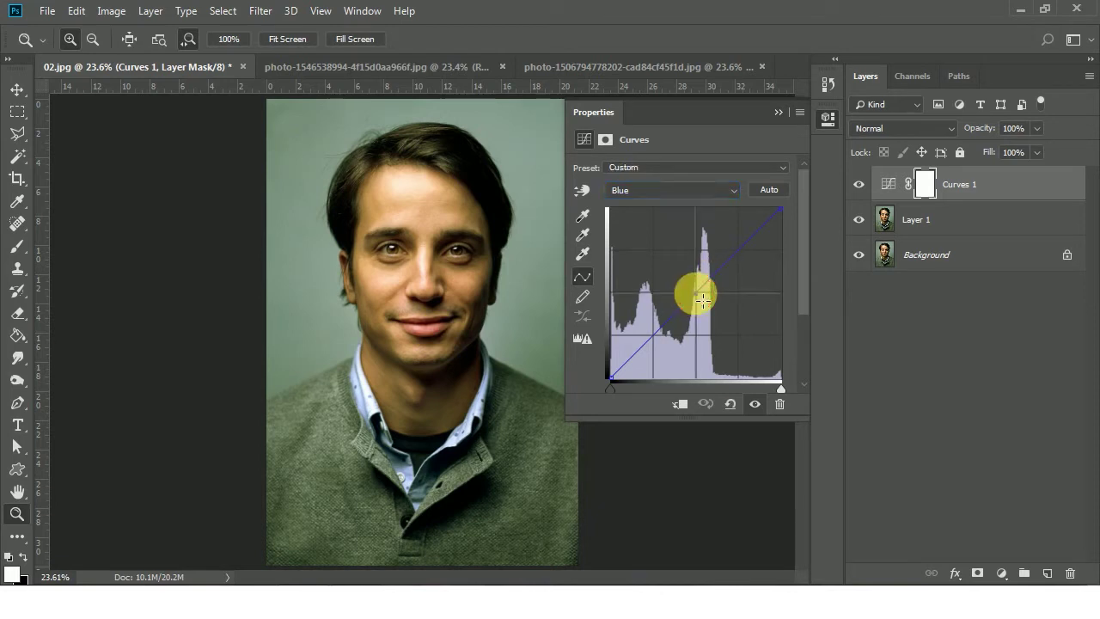
Raise the Blue curve midpoint to cool the portrait, compare before/after, then go to the woman's portrait.
drag(702, 300, 683, 289)
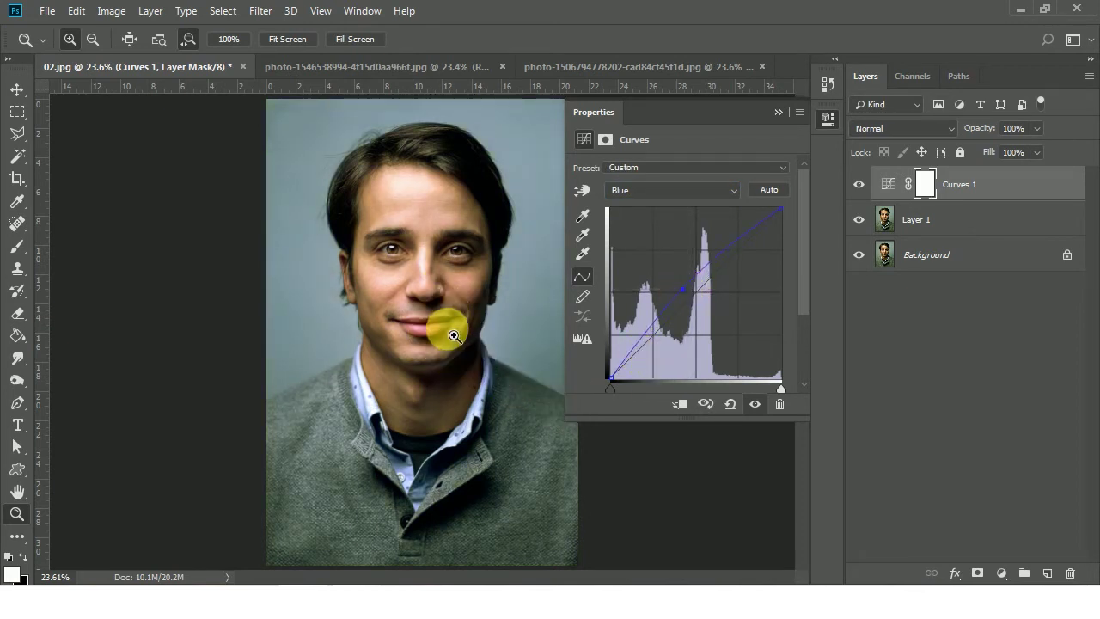
click(858, 185)
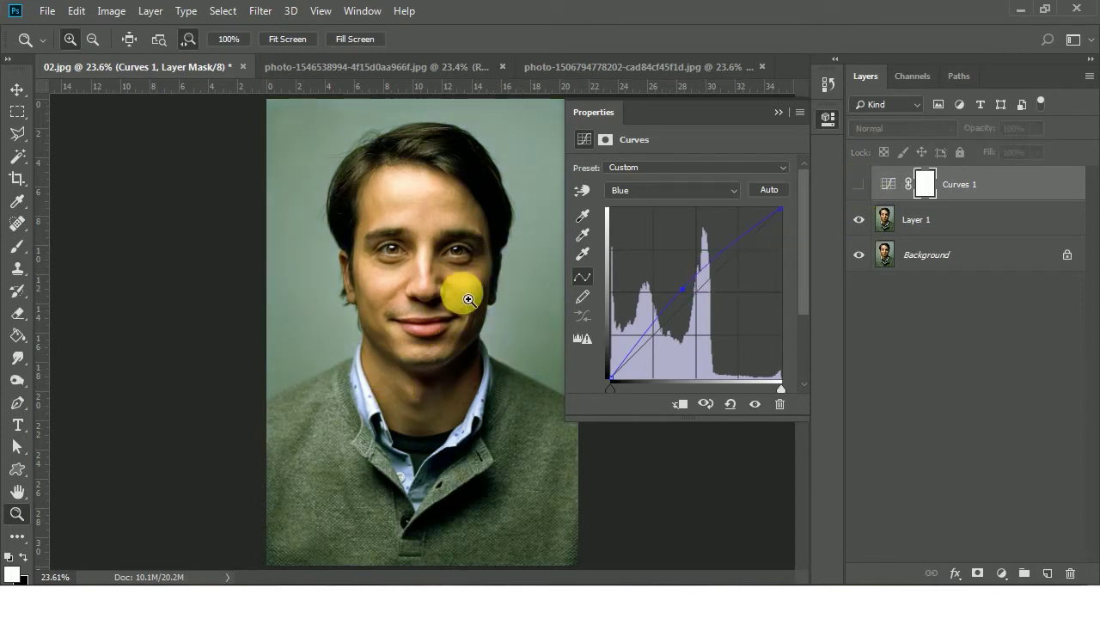
click(862, 185)
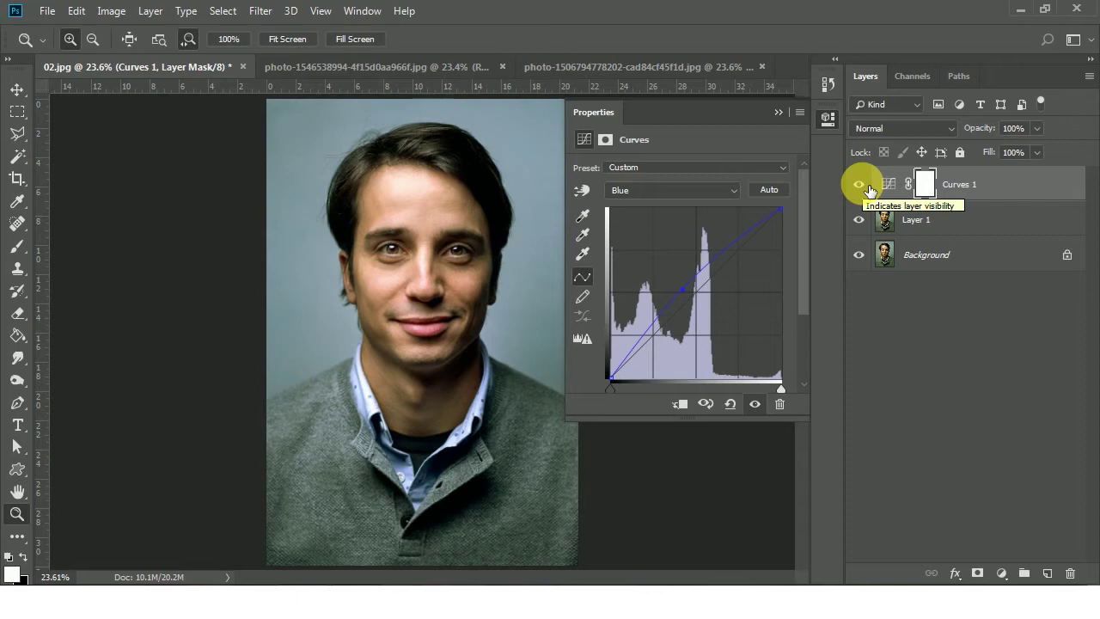
click(419, 68)
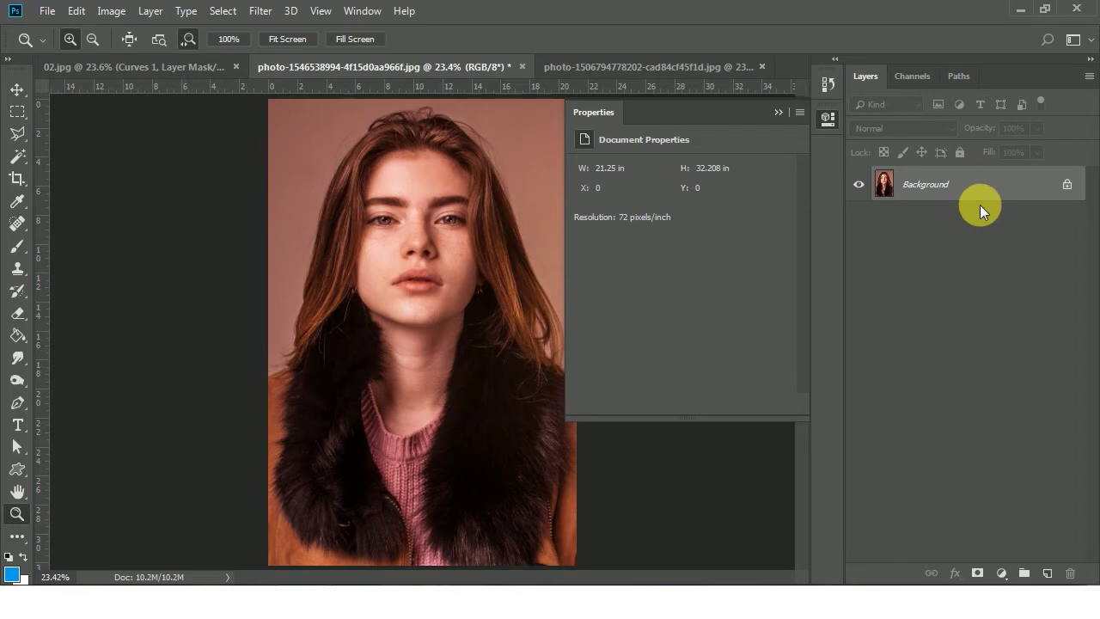
Duplicate the woman's portrait to Layer 1 and add a Curves 1 adjustment layer above it.
key(ctrl+j)
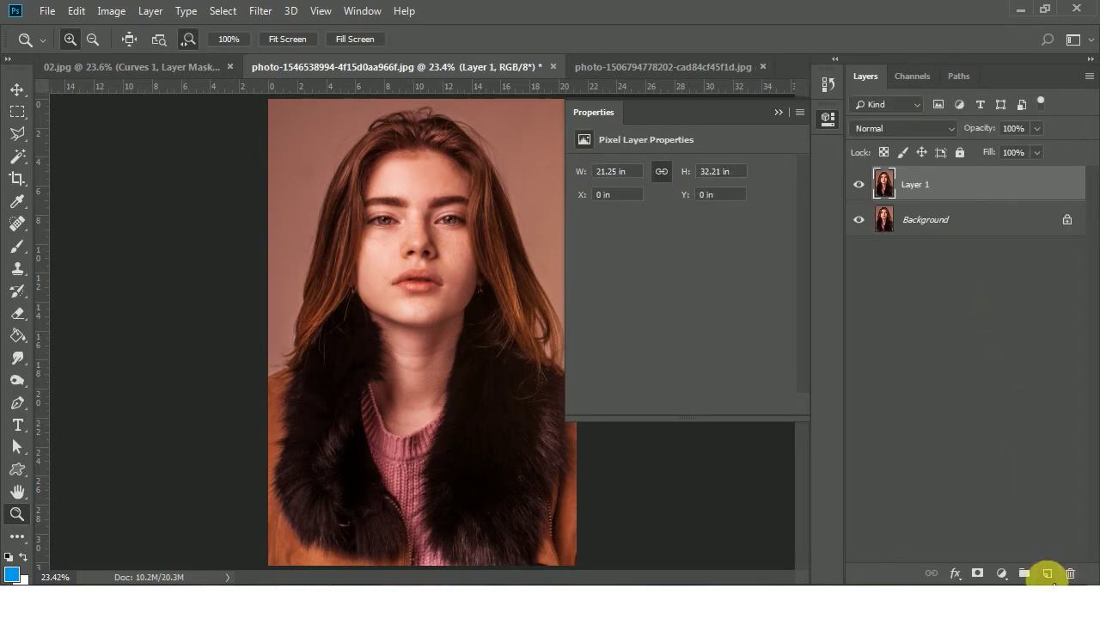
click(1005, 575)
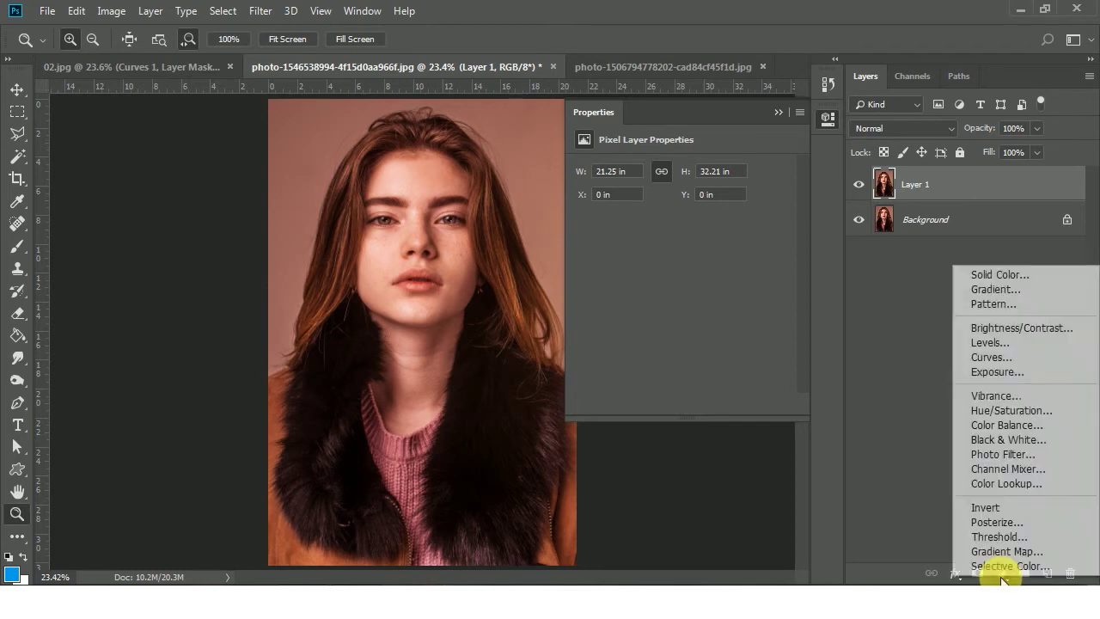
click(1015, 357)
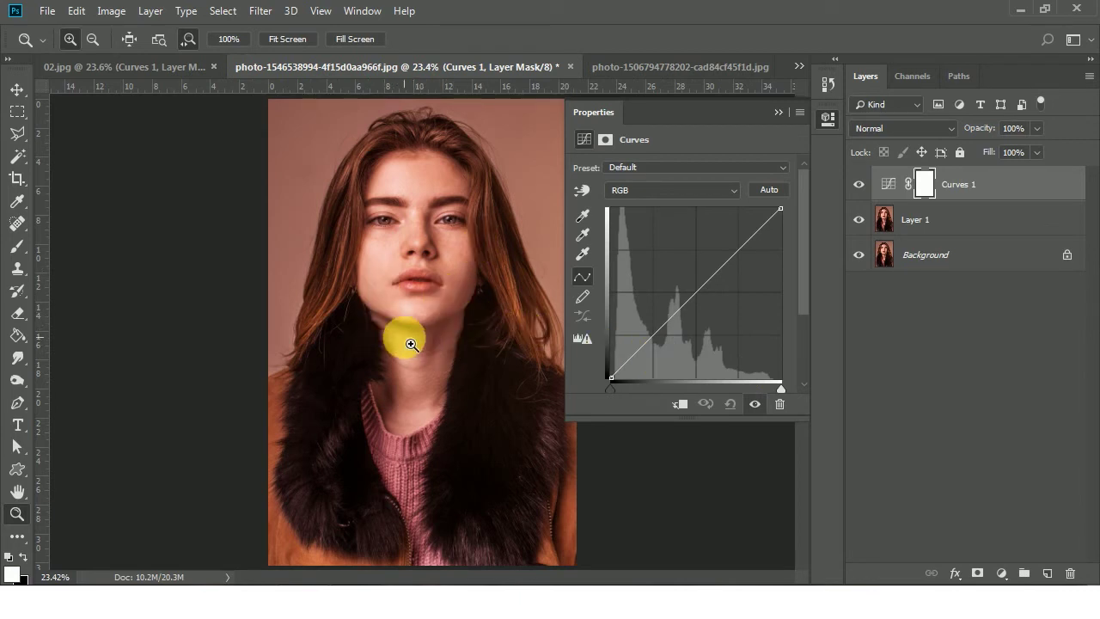
Pull the Red channel curve's midpoint down-right to remove the reddish cast, then compare before/after.
click(709, 189)
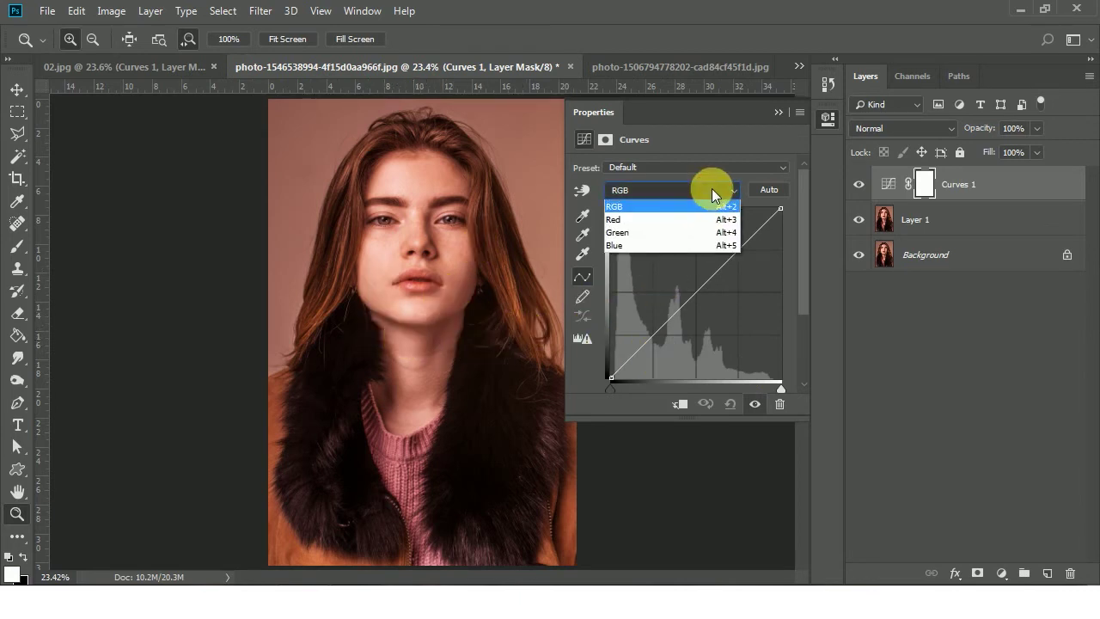
click(625, 220)
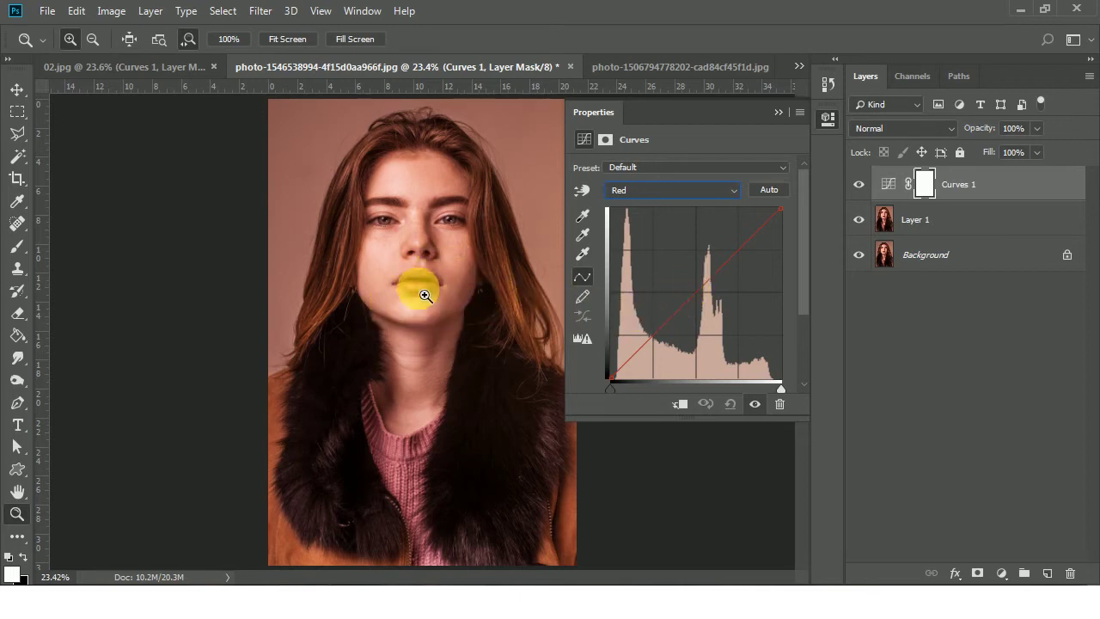
click(696, 290)
drag(700, 302, 711, 307)
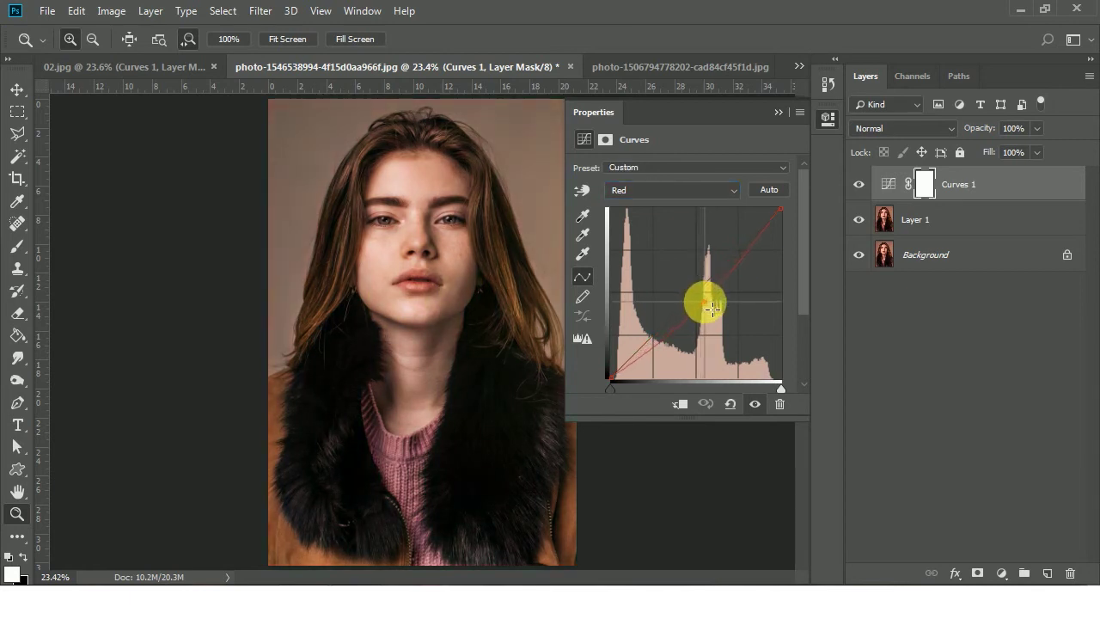
click(858, 184)
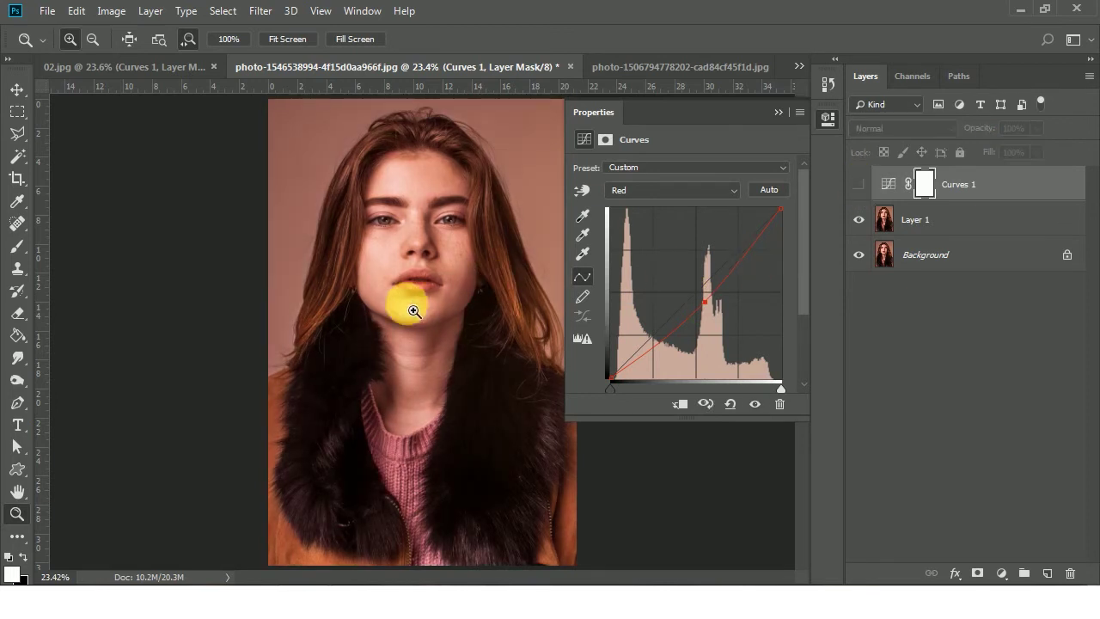
click(858, 185)
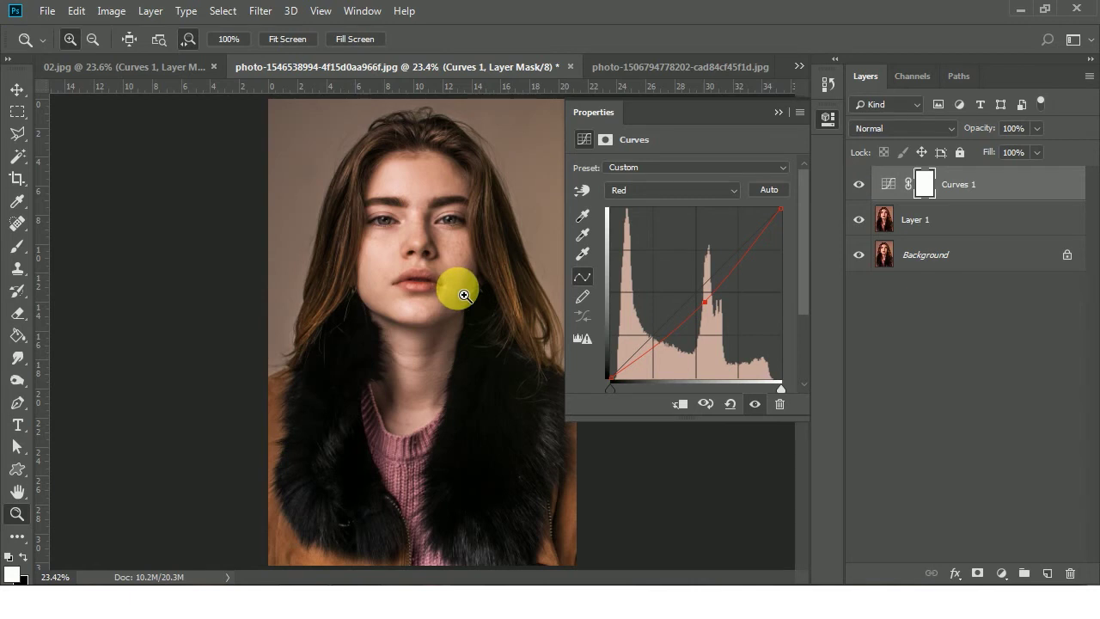
click(675, 67)
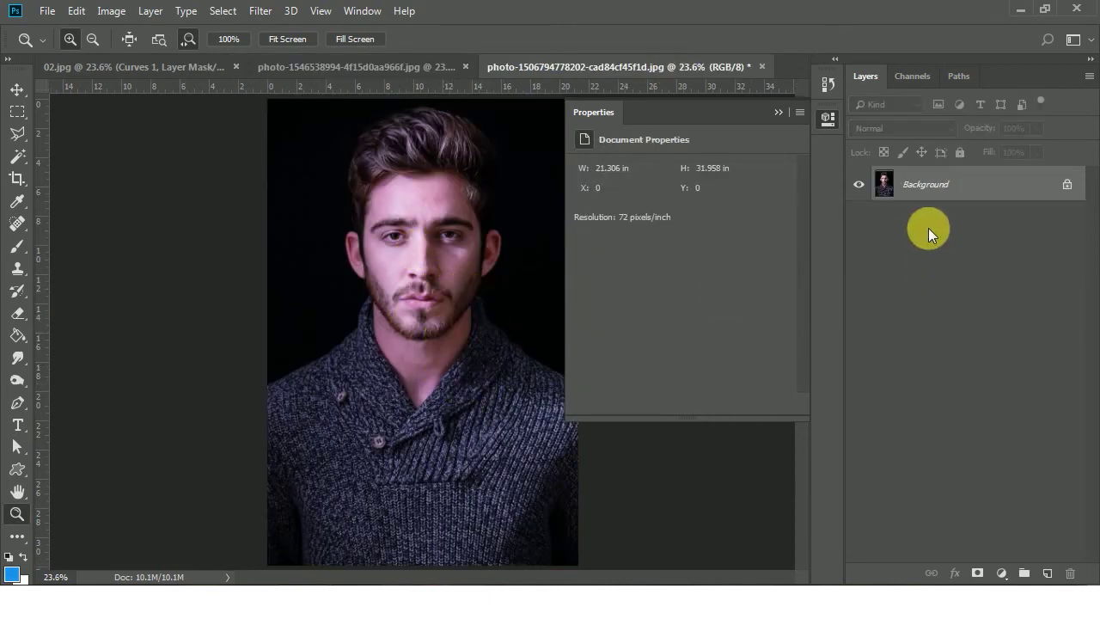
drag(941, 195, 941, 195)
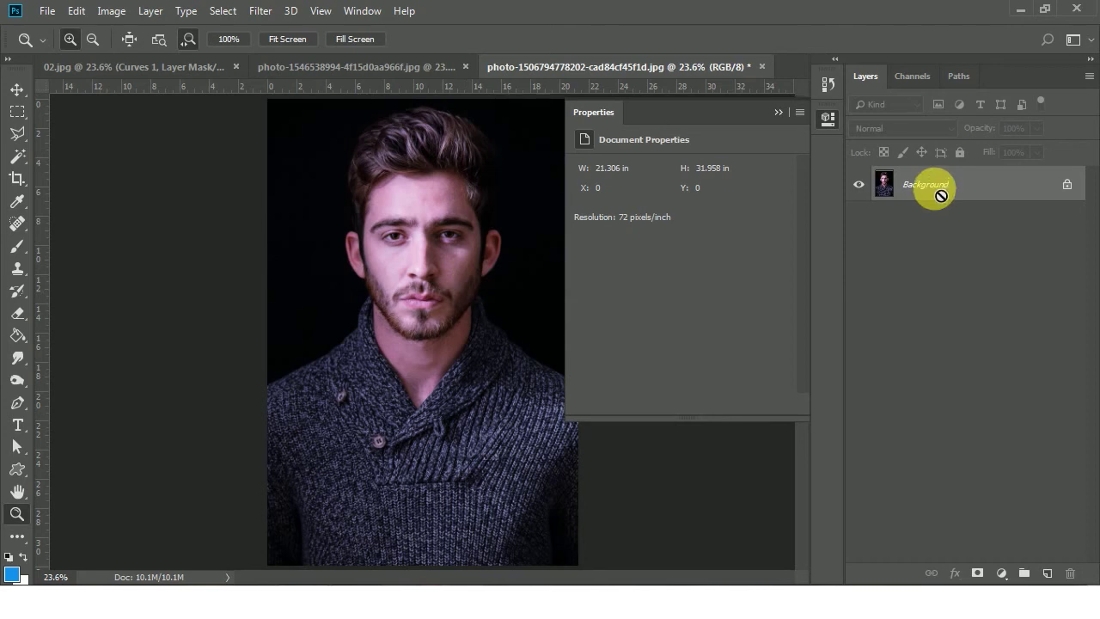
key(ctrl+j)
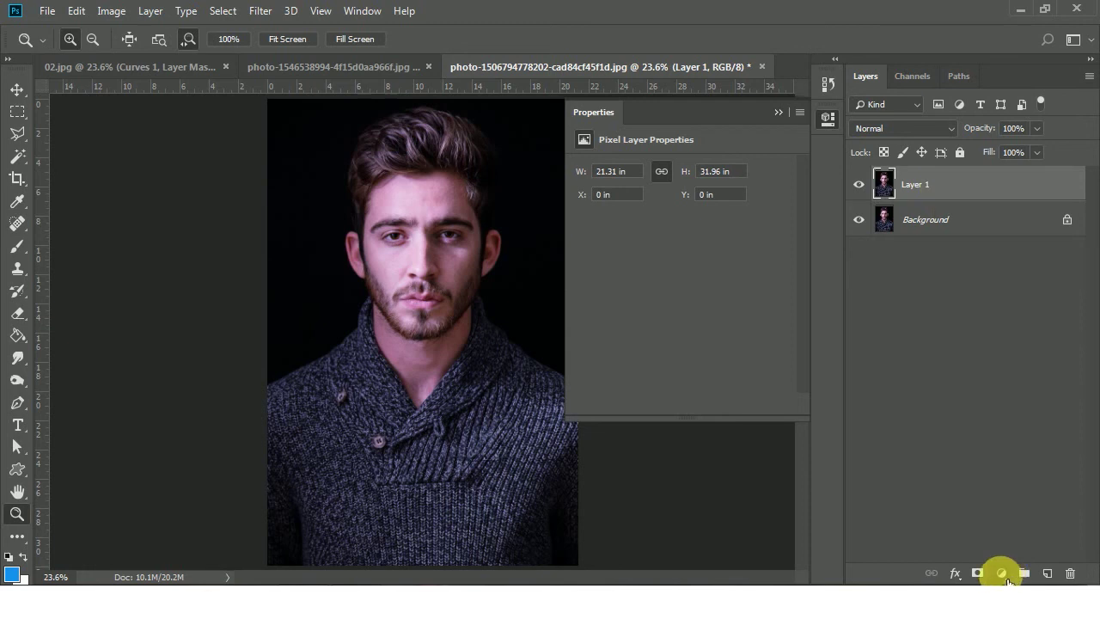
click(1002, 574)
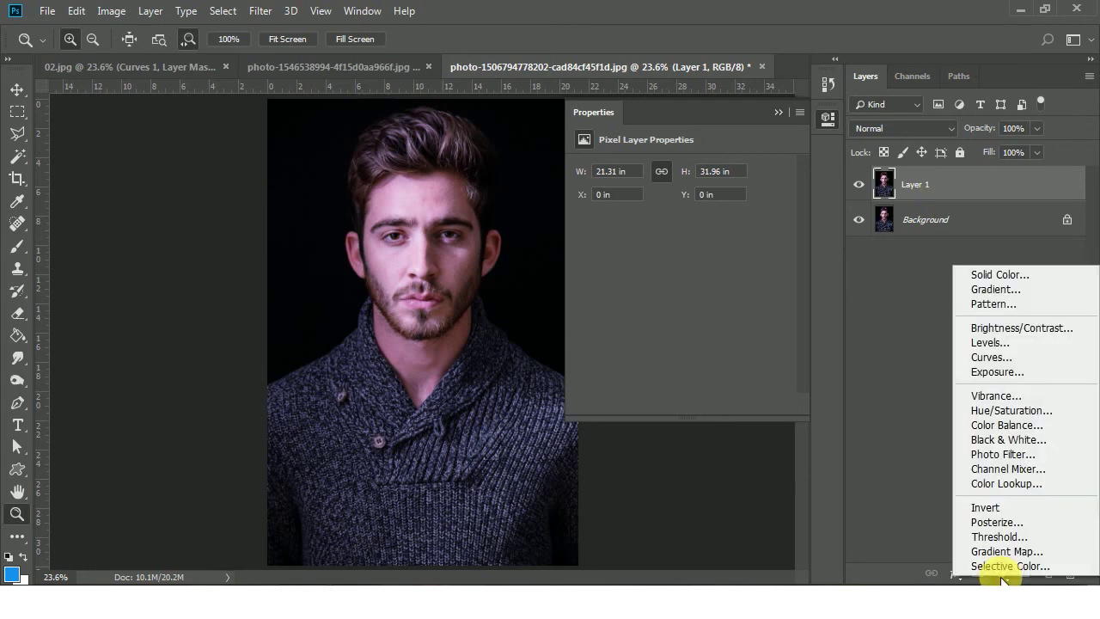
Add a Curves layer, lower the Blue curve's midpoint to cut the purple cast, and compare before/after.
click(1003, 358)
click(717, 189)
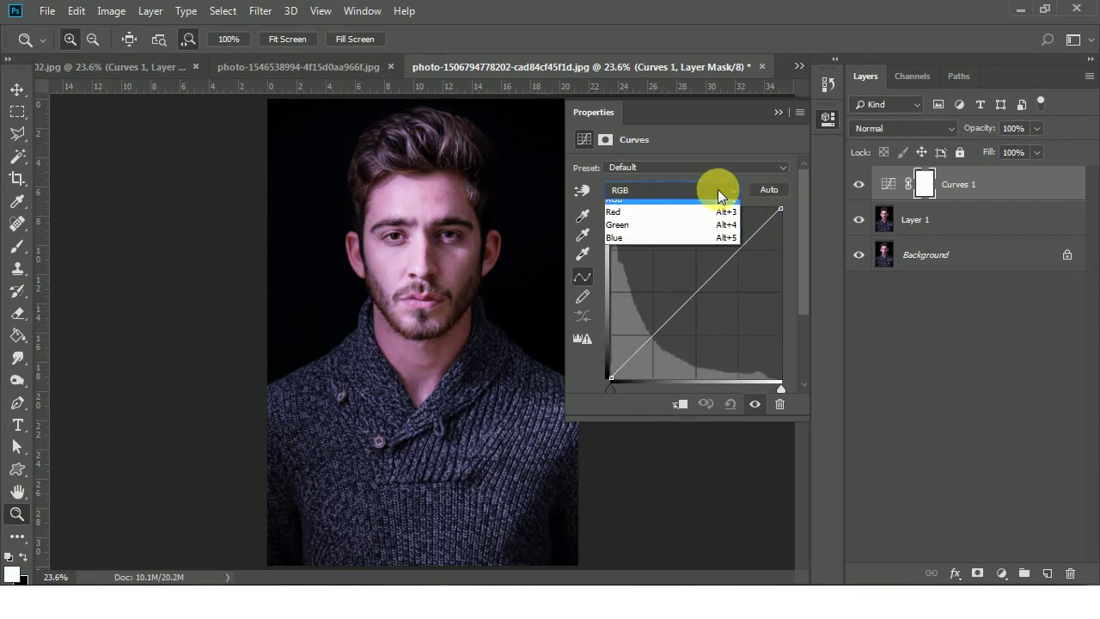
click(620, 245)
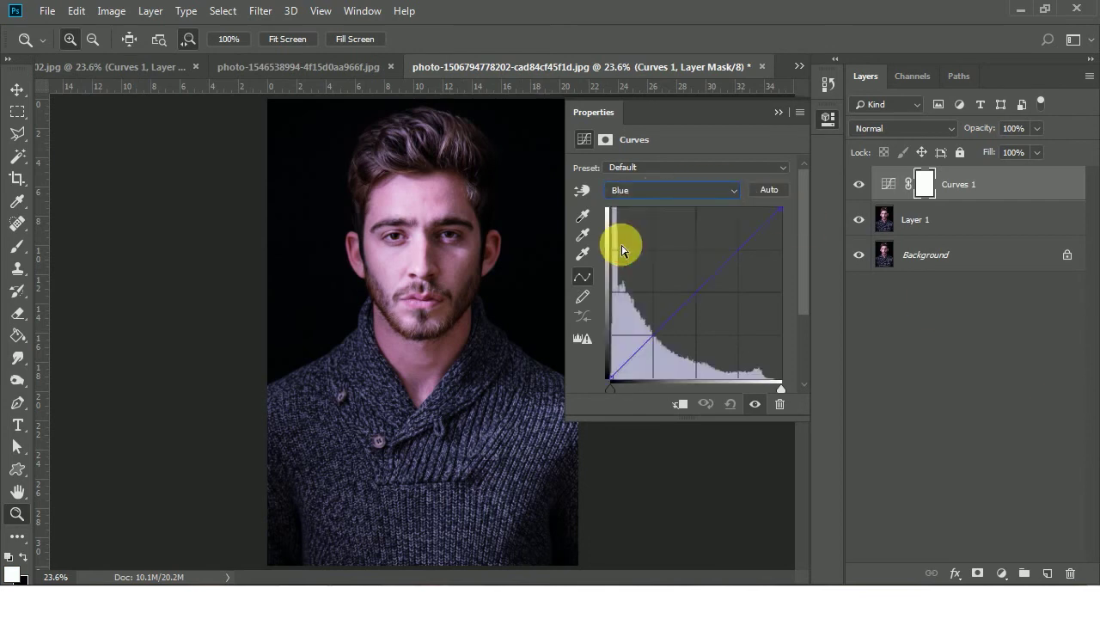
click(696, 294)
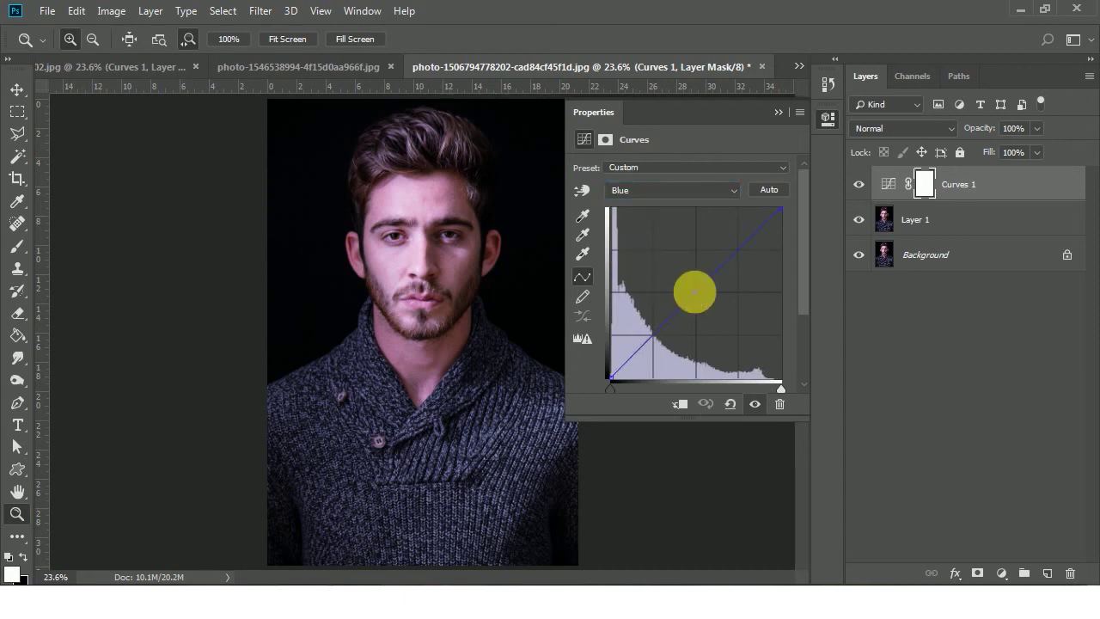
drag(701, 298, 719, 304)
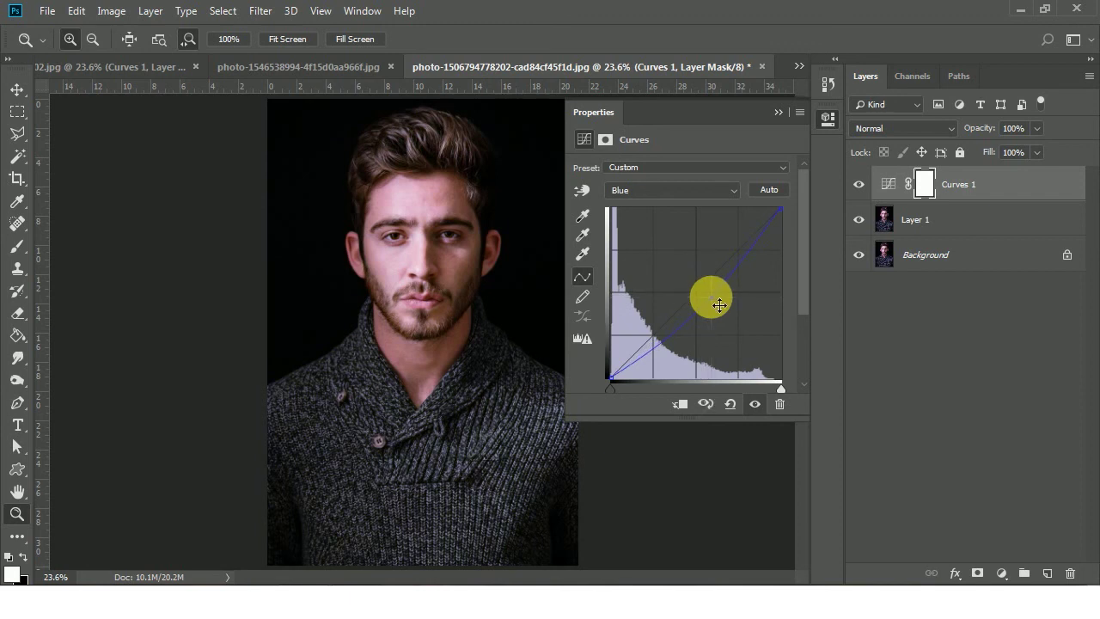
click(858, 184)
click(861, 186)
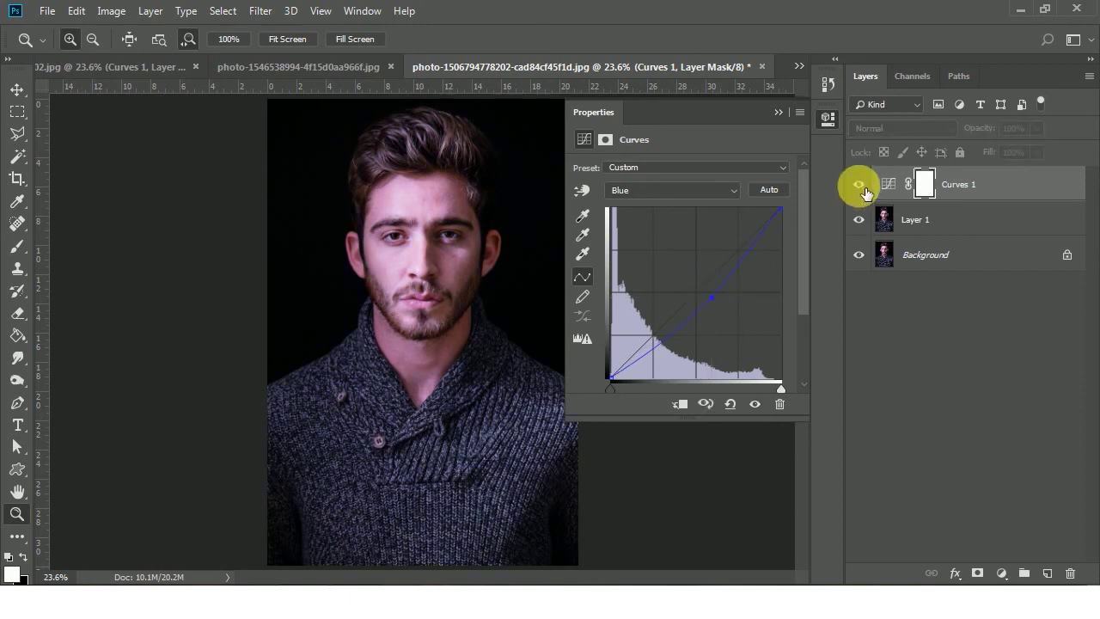